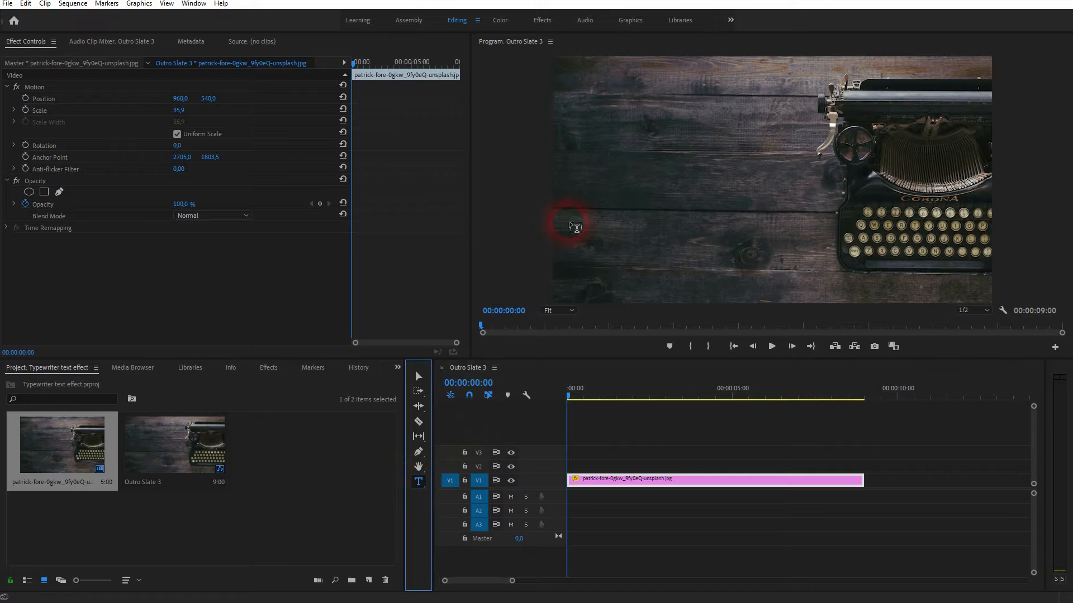
Step: Add the text TYPEWRITER over the background image and expand its text properties
left_click(613, 179)
type("TYPEWRITER")
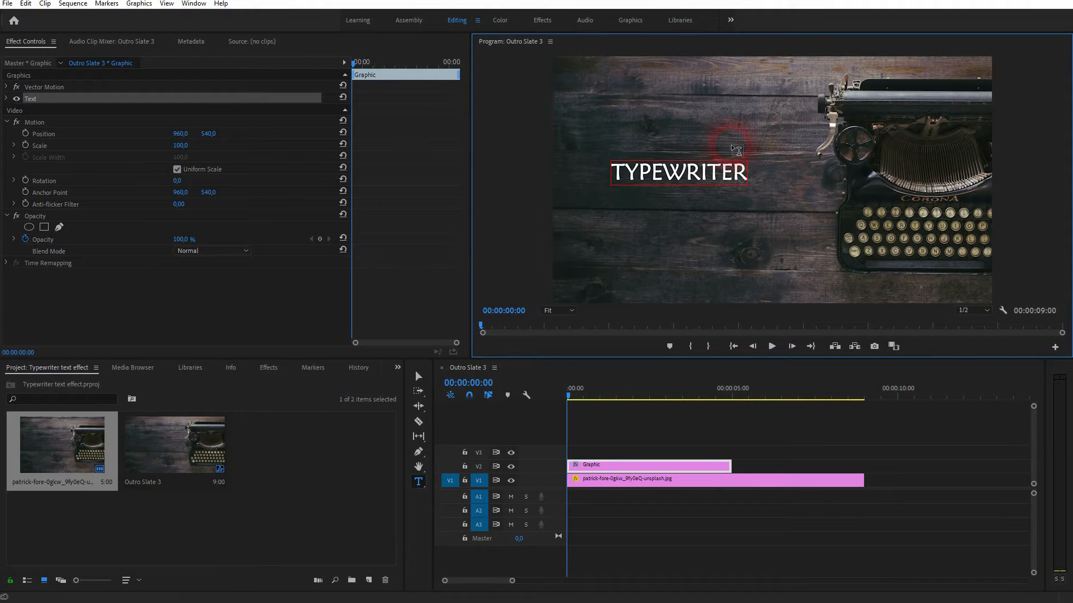
key("ctrl+a")
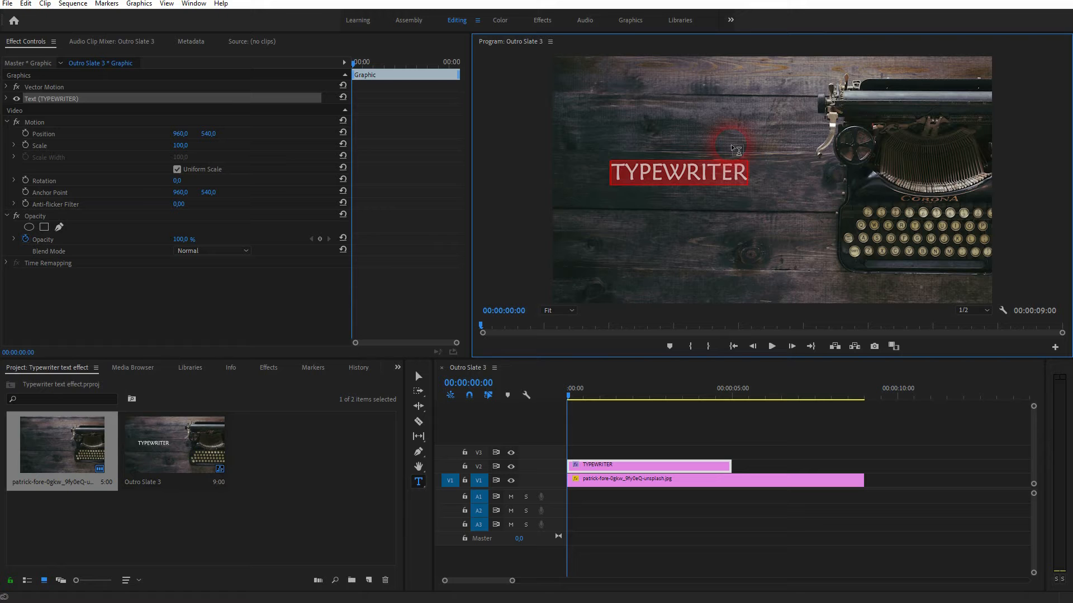
left_click(7, 100)
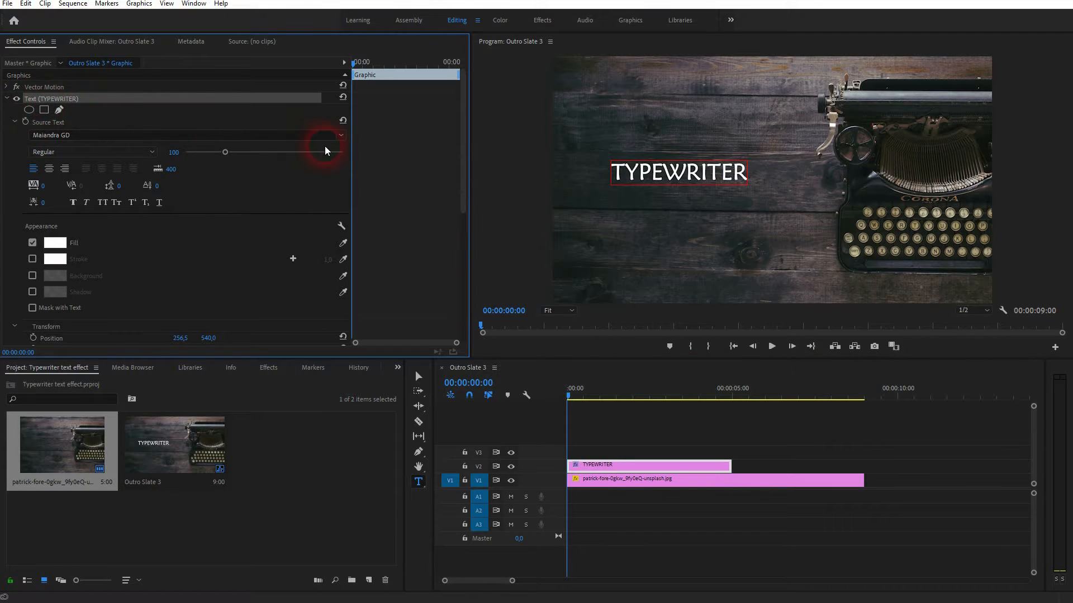
left_click(342, 136)
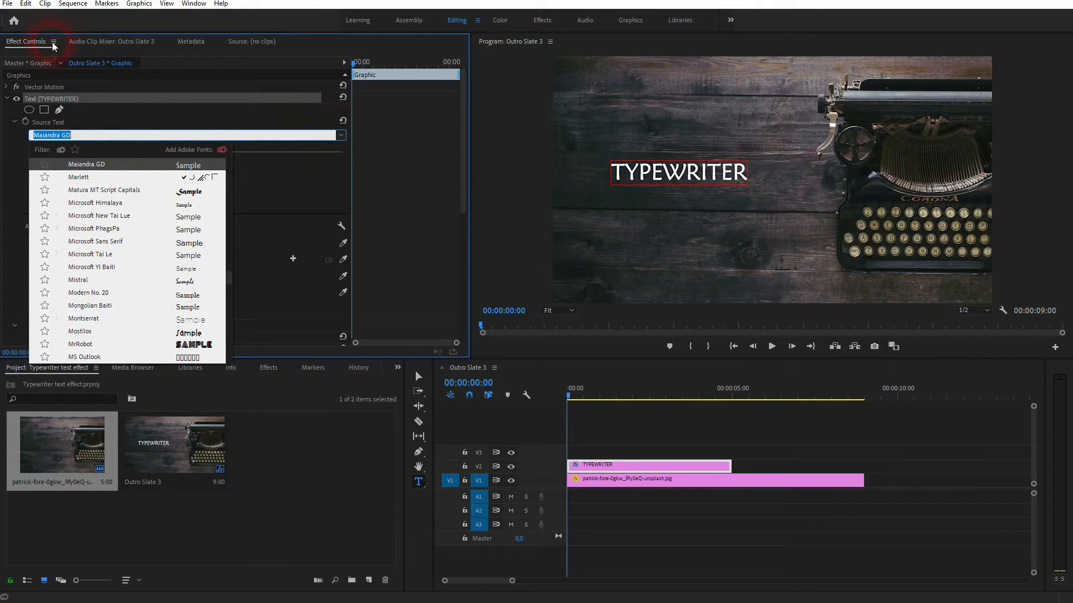
left_click(194, 3)
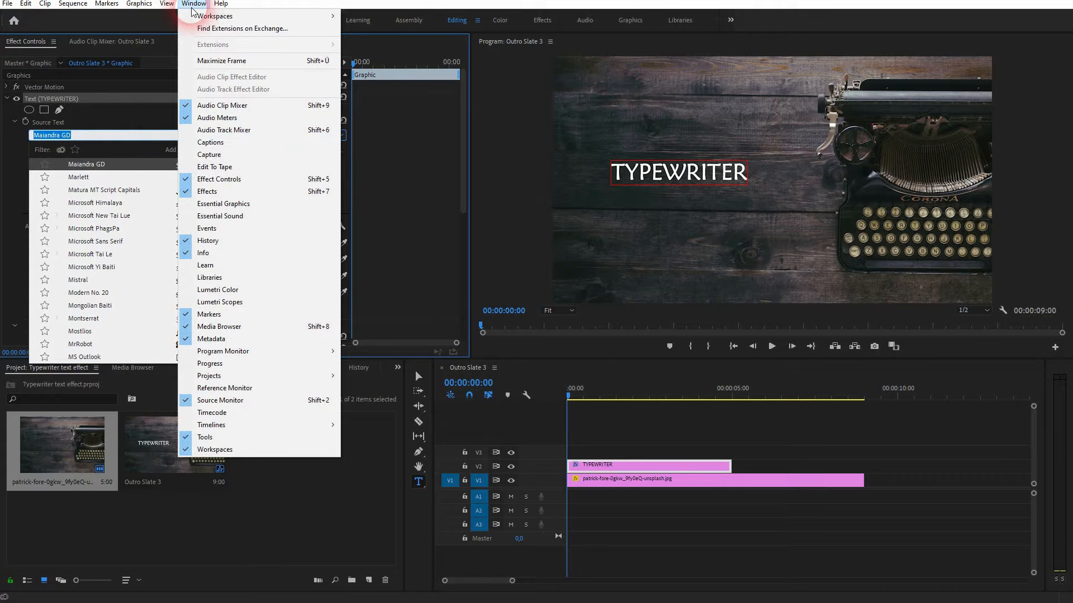
left_click(79, 137)
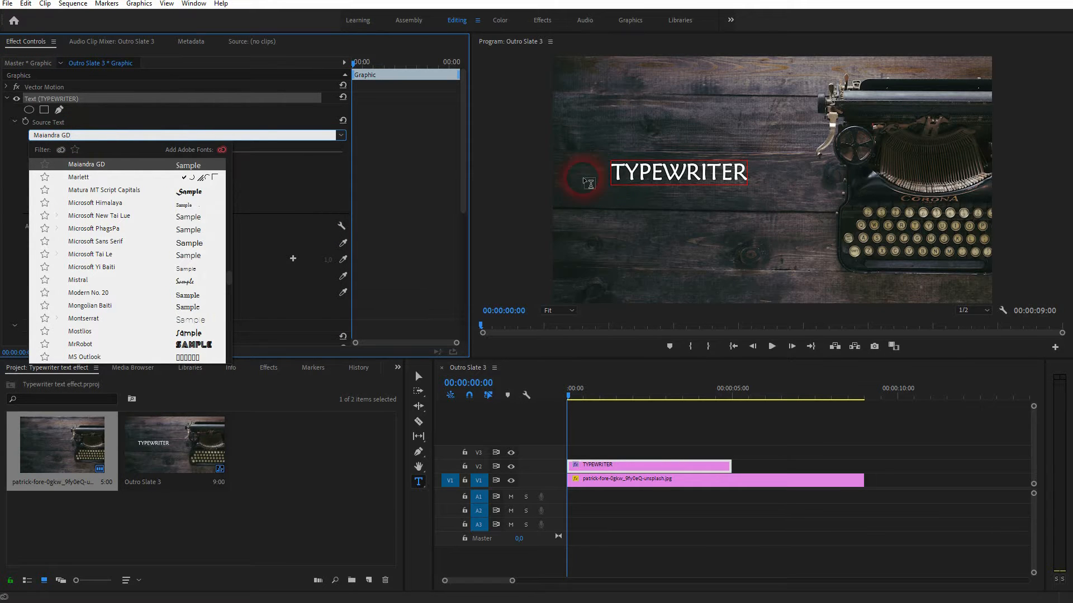
Step: Enlarge the TYPEWRITER title in the preview to about 273 % scale
left_click(417, 376)
left_click(756, 194)
left_click_drag(756, 195, 870, 232)
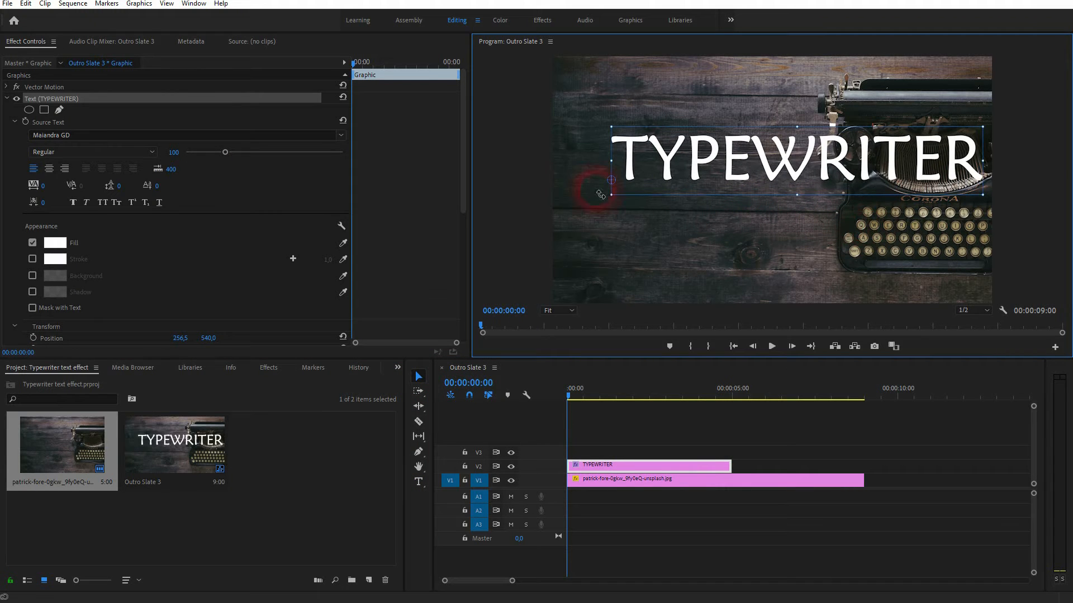
Step: Centre the title vertically and horizontally in the frame with Essential Graphics, and close that panel
left_click(194, 4)
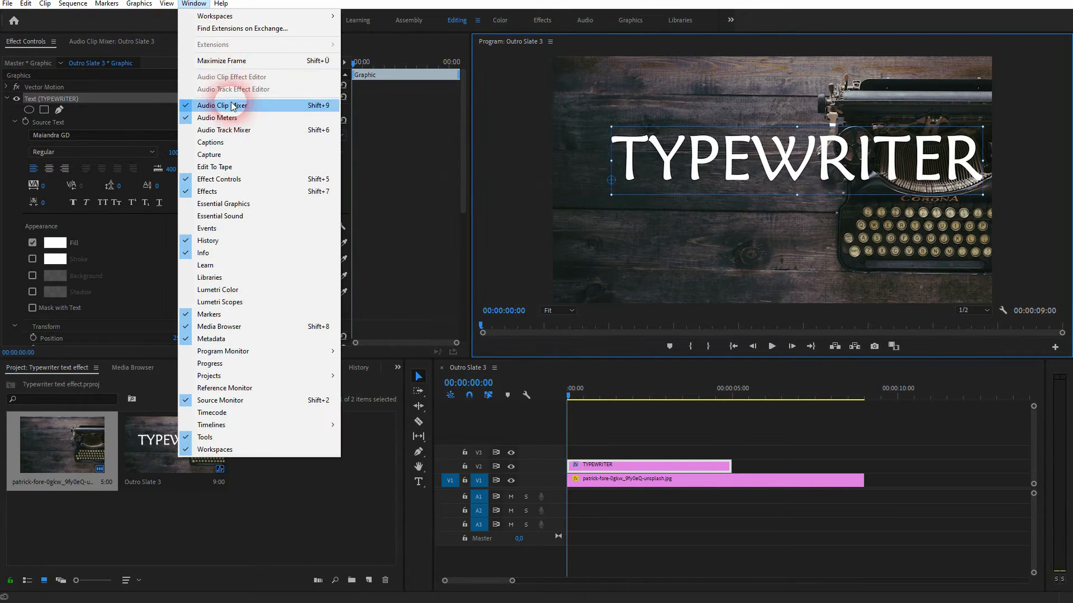
left_click(229, 204)
left_click(923, 67)
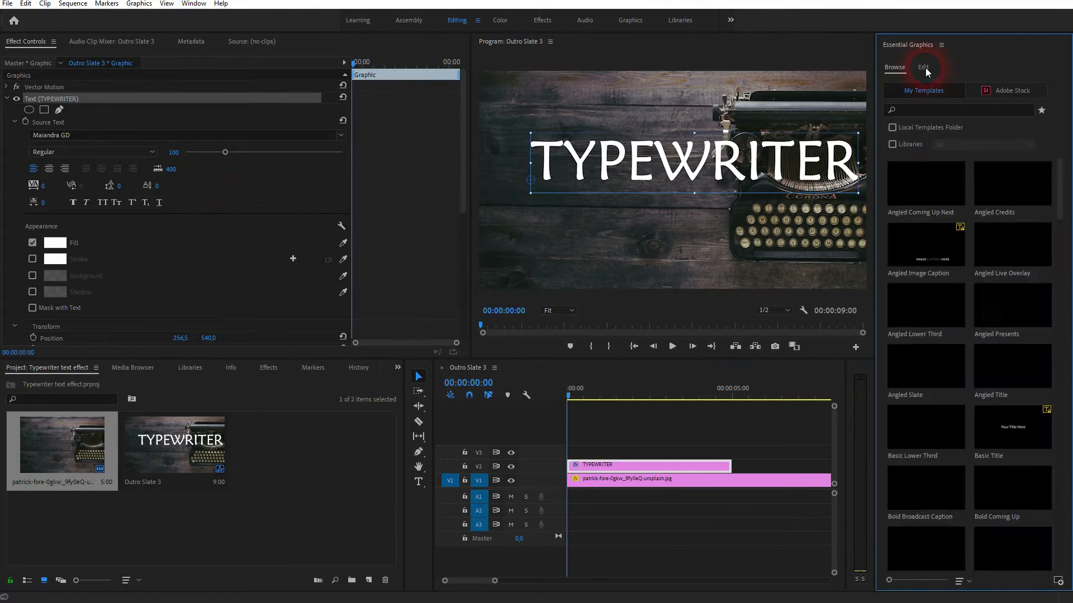
left_click(893, 185)
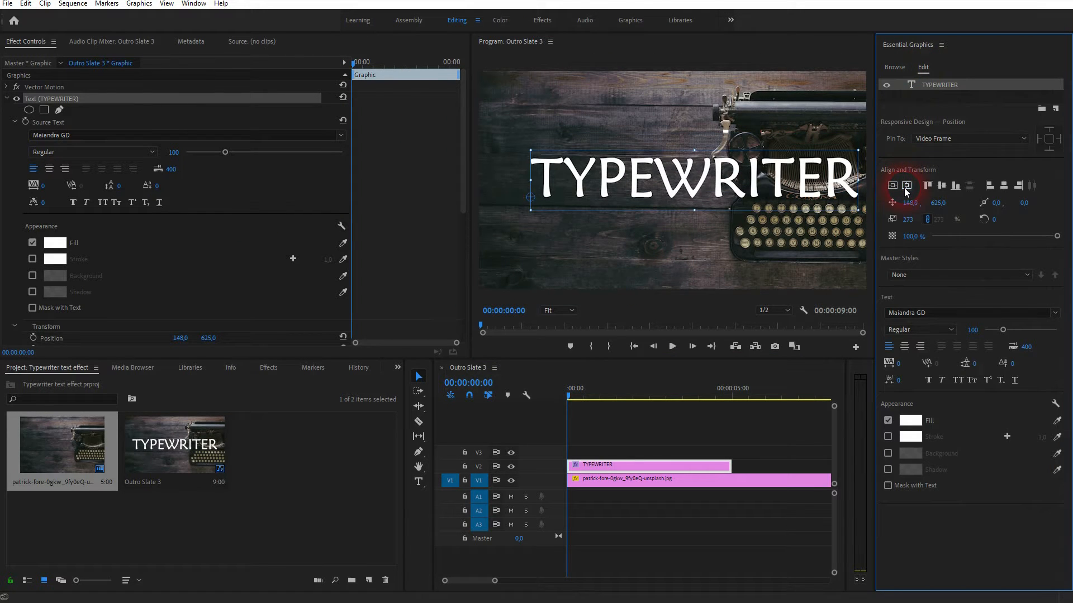
left_click(906, 187)
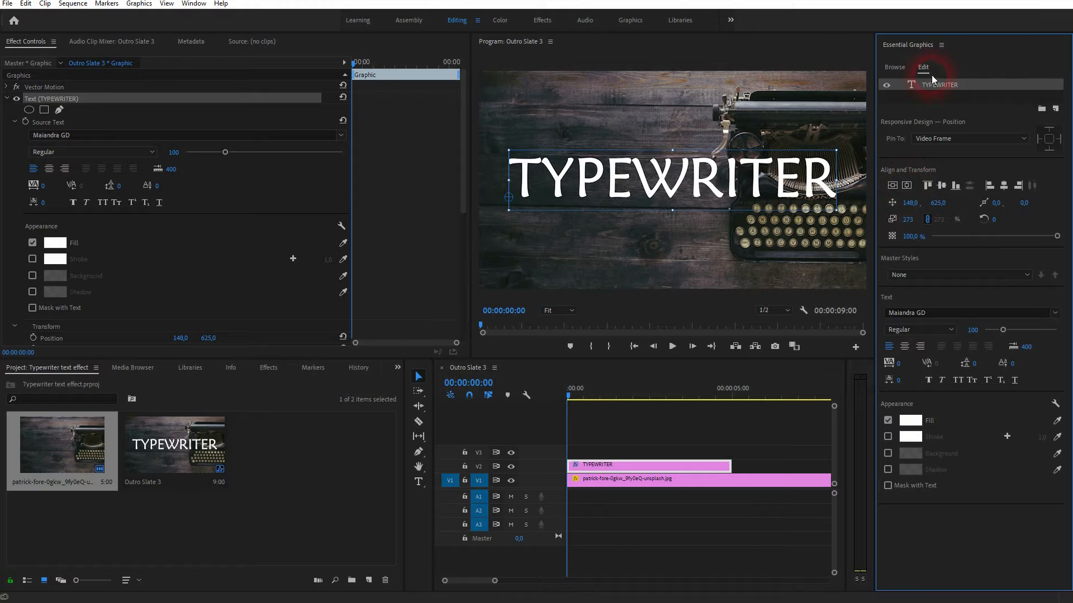
left_click(941, 44)
left_click(966, 49)
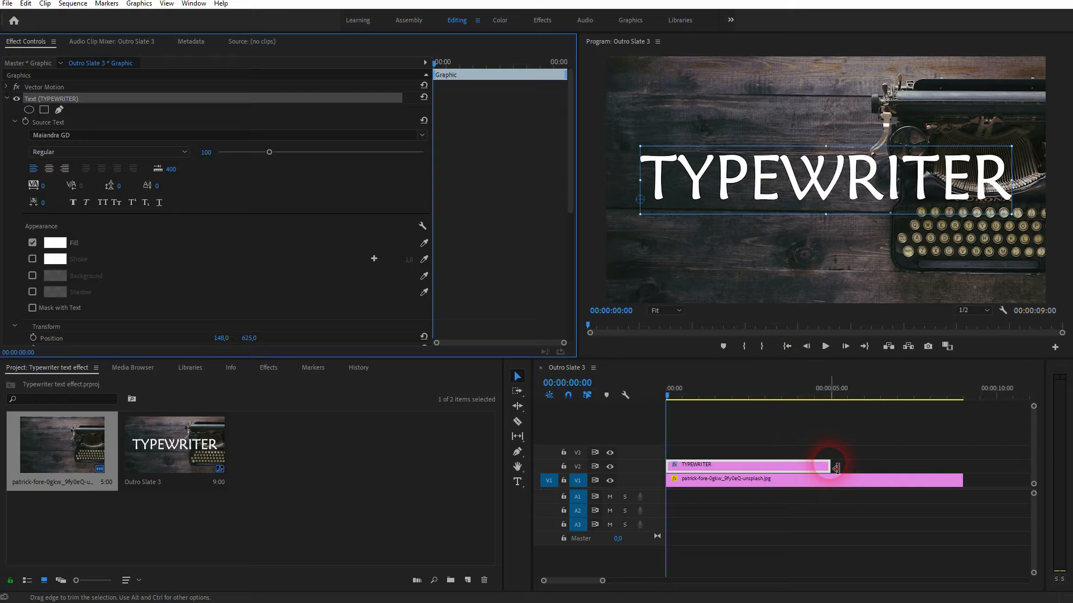
Step: Clear all letters from the title at the start of the sequence and enable Source Text keyframing
left_click(674, 397)
left_click_drag(676, 397, 640, 427)
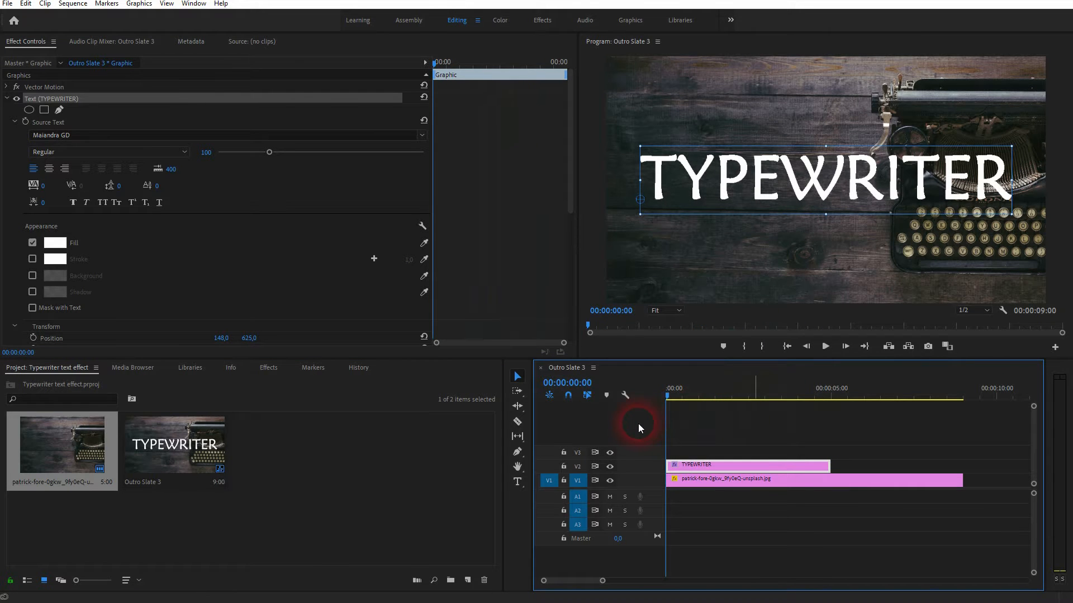
left_click(813, 186)
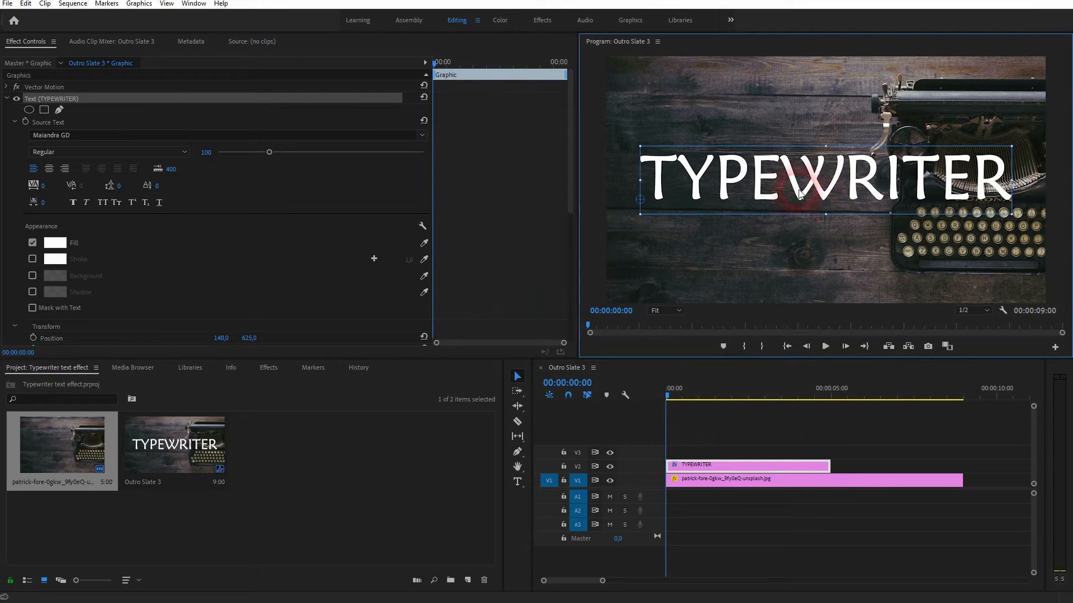
left_click(518, 482)
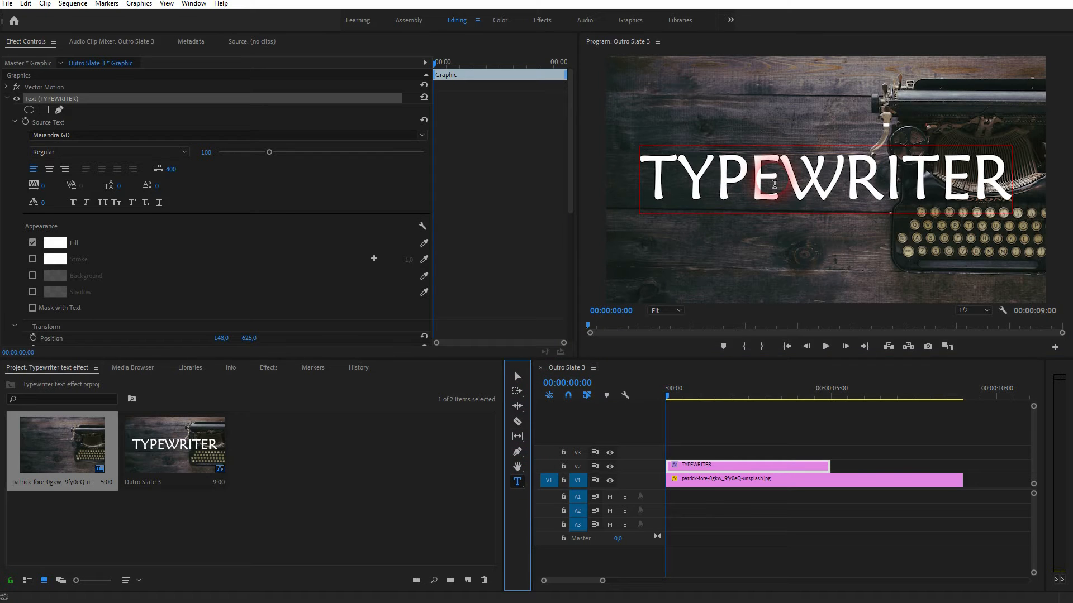
left_click(770, 180)
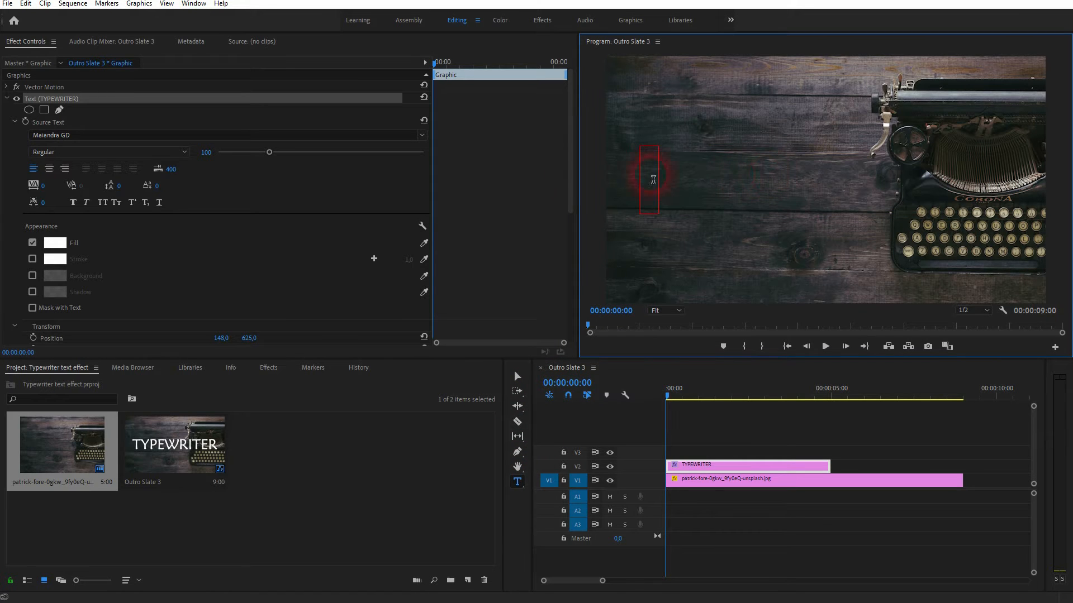
left_click(25, 122)
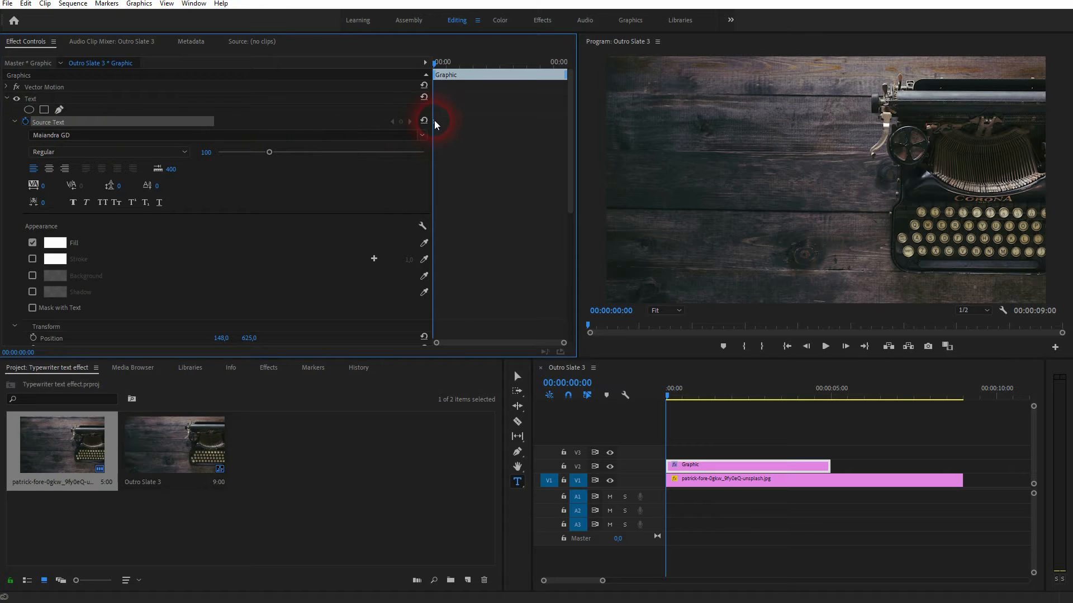
left_click(713, 180)
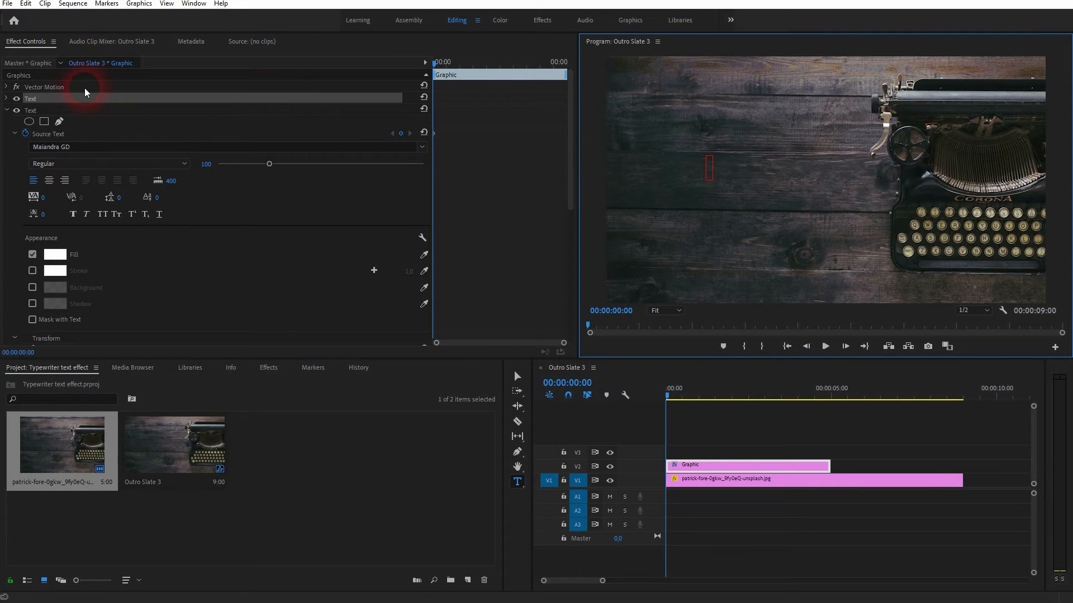
type("Z")
key("Delete")
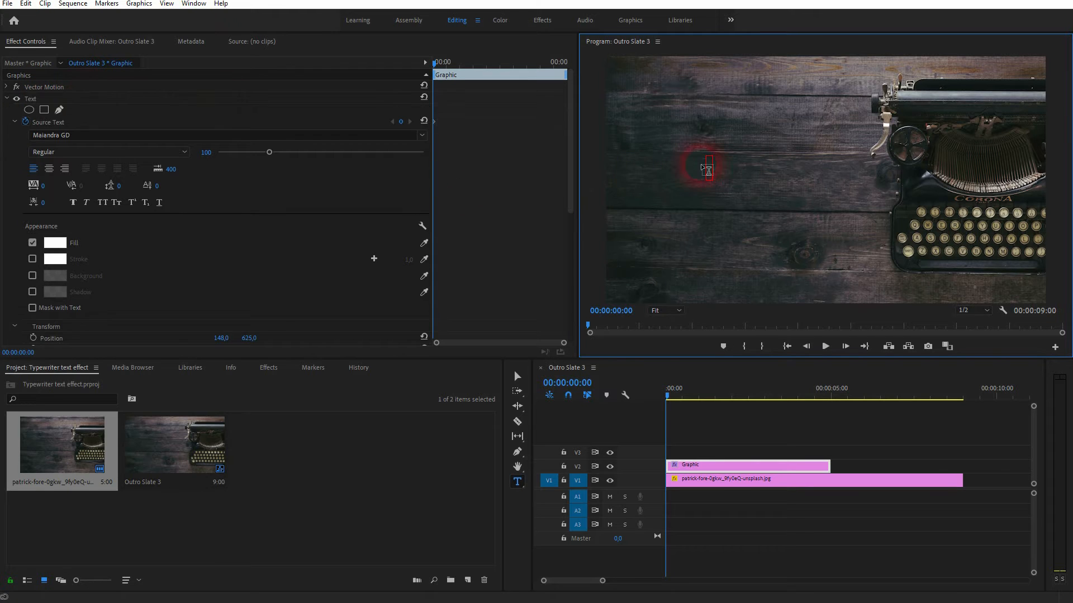
left_click(696, 212)
left_click(722, 468)
left_click(649, 234)
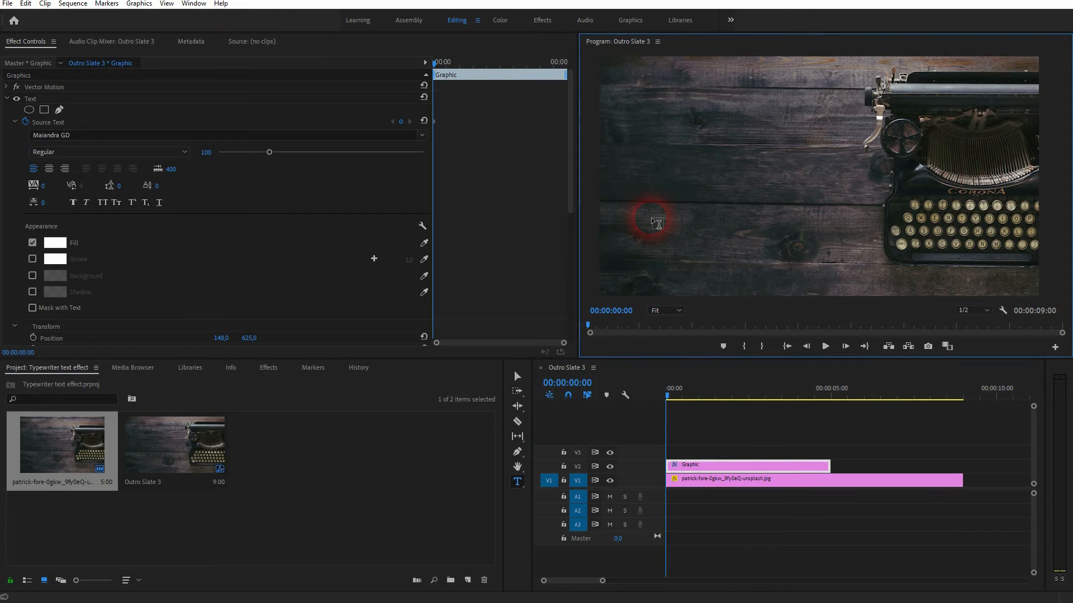
left_click(260, 152)
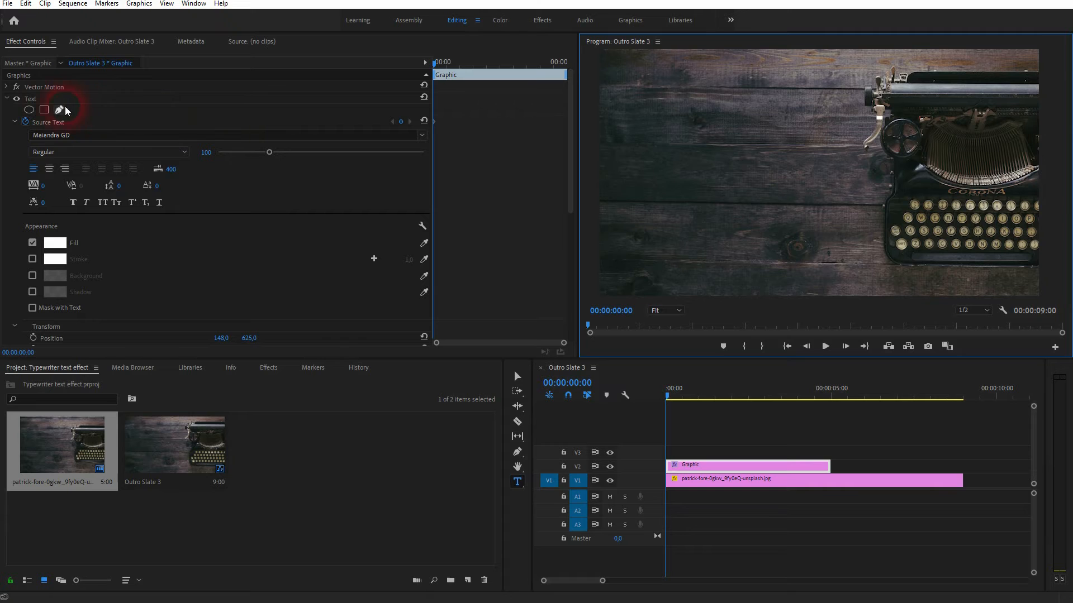
Step: Enter T as the first letter in the emptied original text layer at 00:00:00:00
left_click(27, 99)
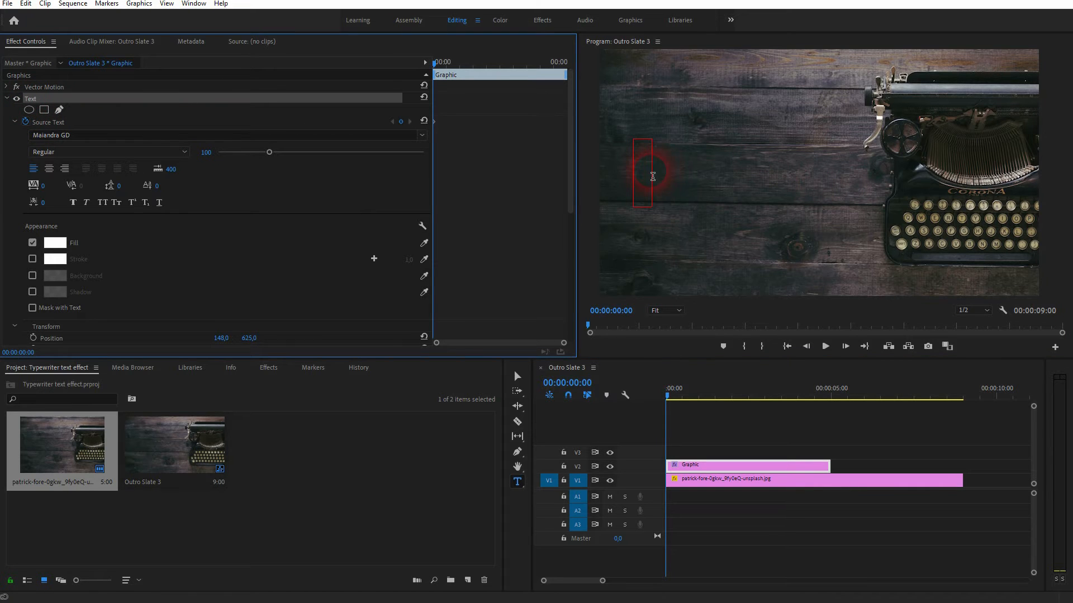
left_click(651, 177)
type("T")
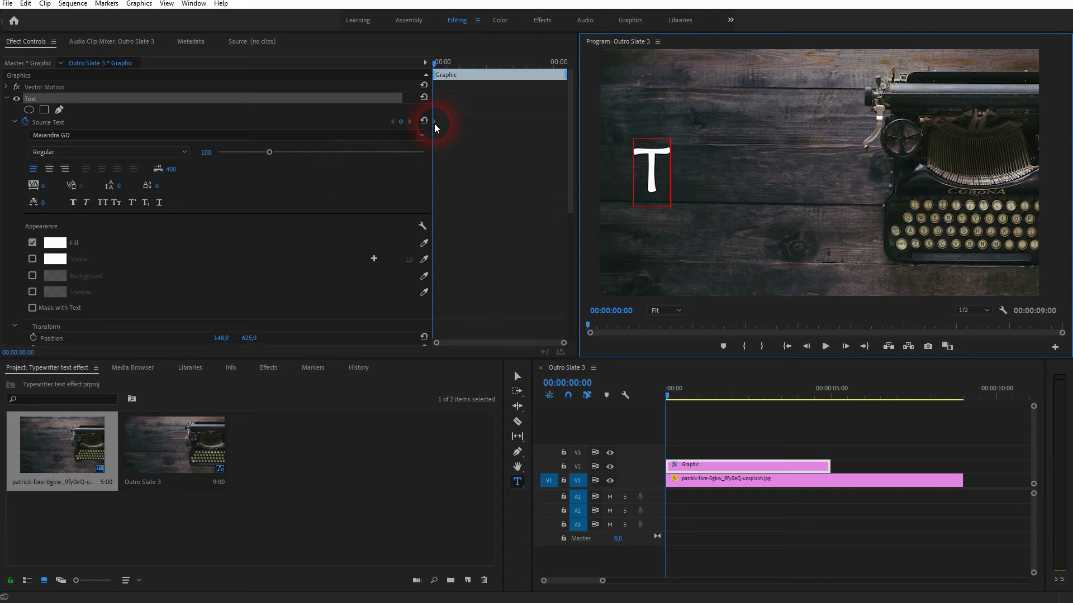
Step: Advance two frames per letter, adding Y at 00:00:00:02 and P at 00:00:00:04
left_click(846, 347)
left_click(845, 346)
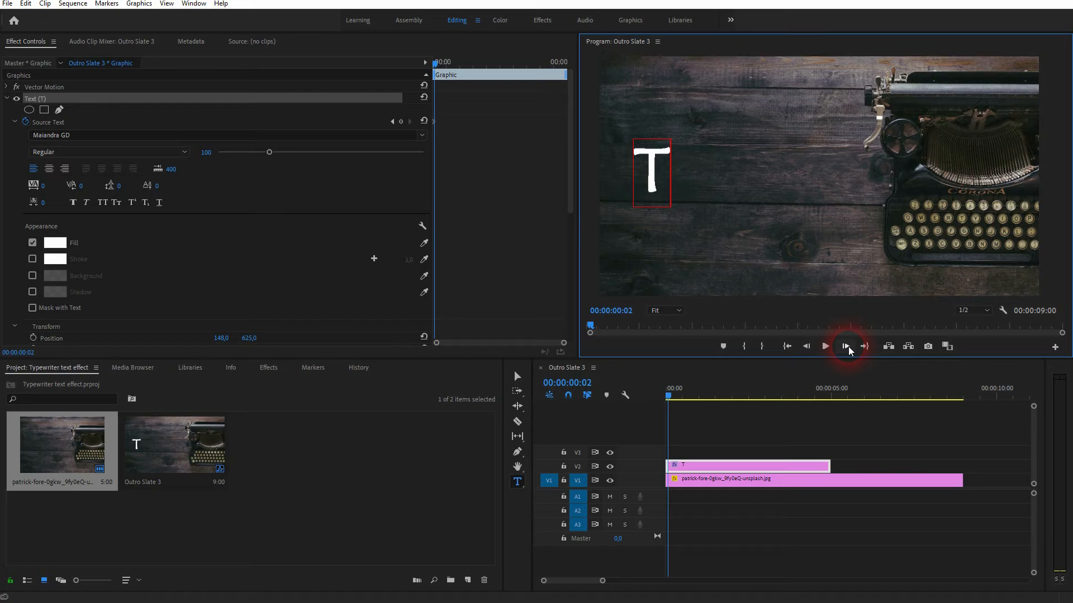
type("Y")
left_click(848, 346)
left_click(848, 346)
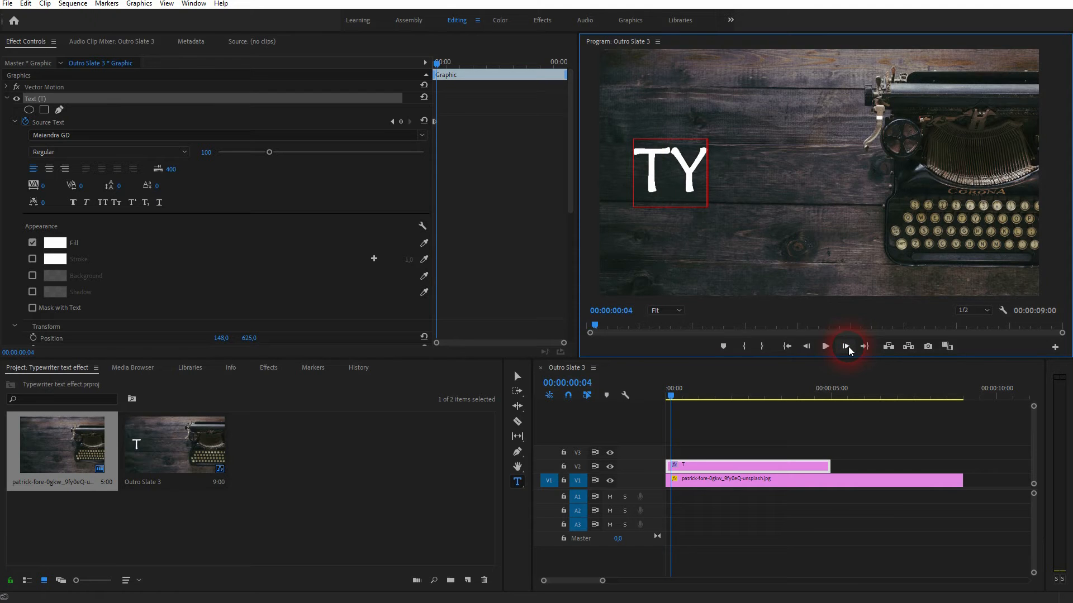
type("P")
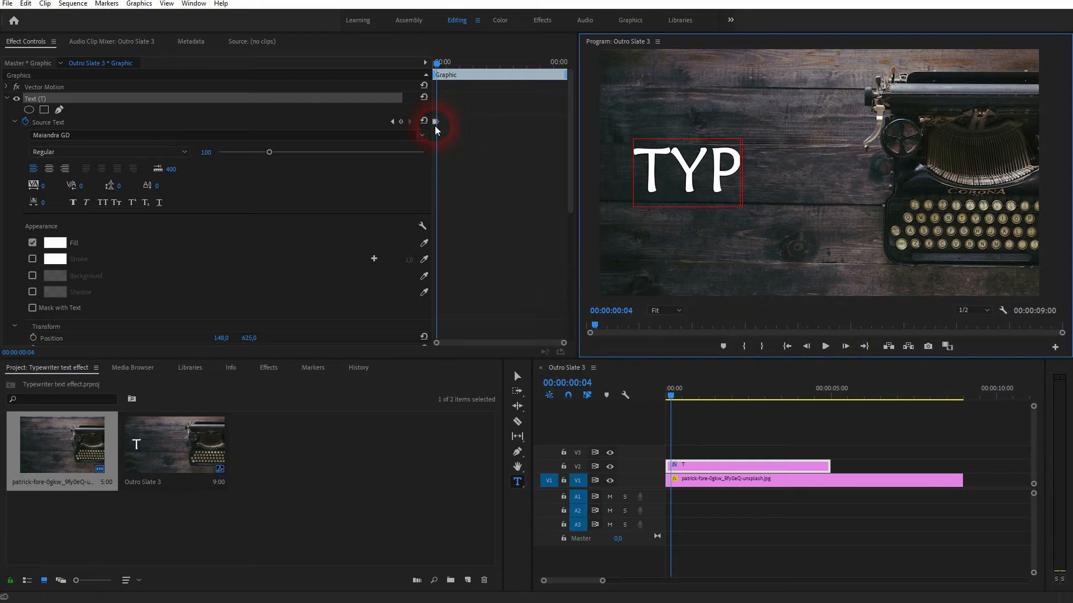
Step: Continue the title with E, W and R, moving forward two frames before each letter, up to 00:00:00:10
left_click(846, 346)
left_click(846, 347)
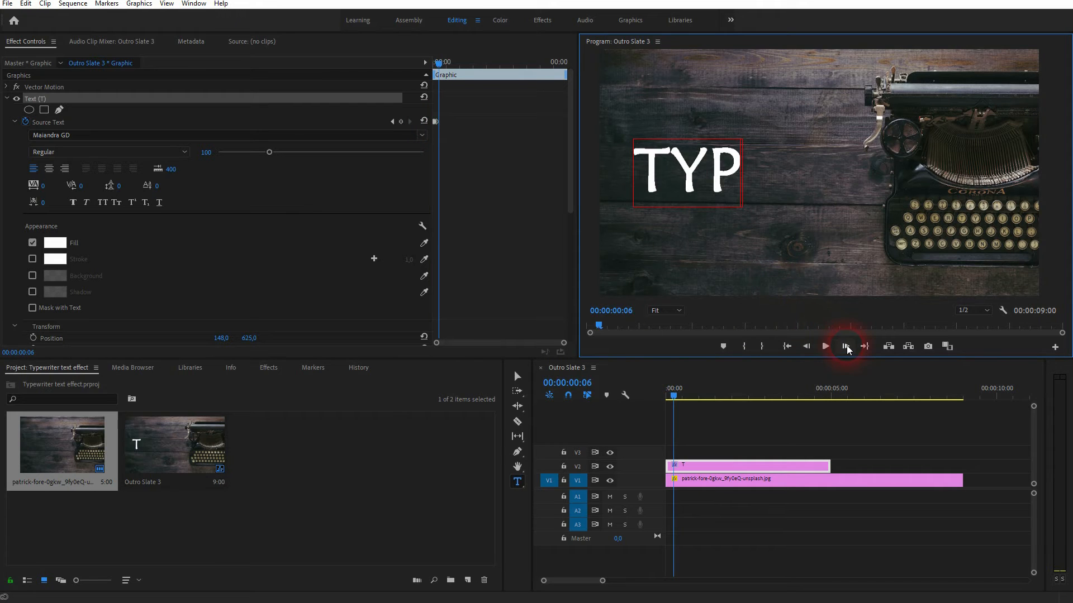
type("E")
left_click(846, 346)
left_click(847, 346)
type("W")
left_click(846, 346)
left_click(846, 346)
type("R")
Step: Finish the word with I, T, E and R, two frames apart, ending at 00:00:00:18
left_click(846, 346)
left_click(846, 347)
type("I")
left_click(846, 346)
left_click(846, 347)
type("T")
left_click(846, 347)
left_click(846, 347)
type("E")
left_click(846, 346)
left_click(846, 346)
type("R")
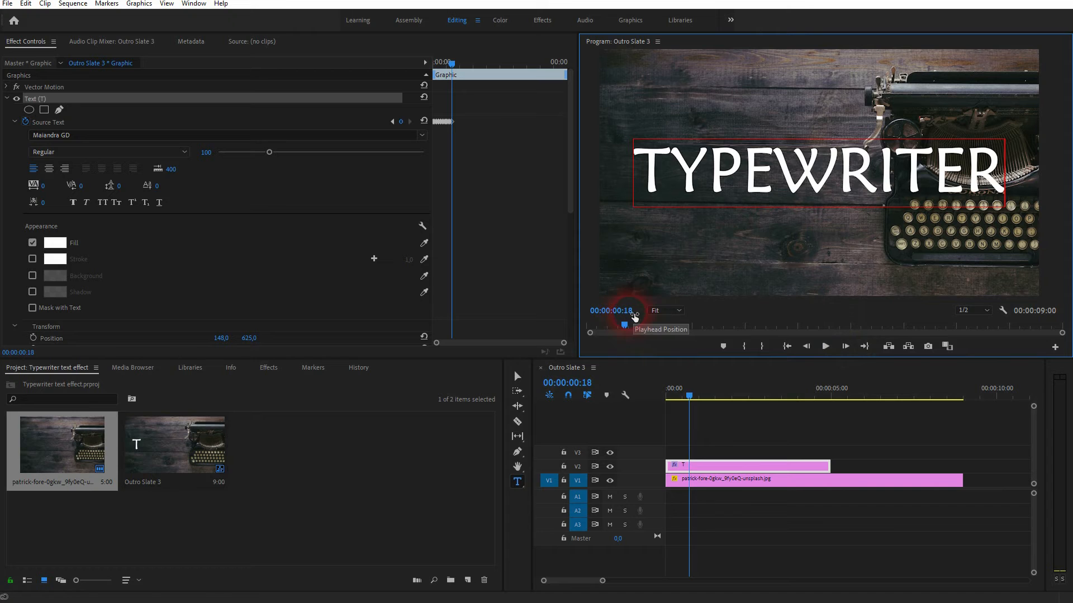
Step: Return to the start of the sequence and play the letter-by-letter typing animation
left_click_drag(452, 63, 425, 66)
left_click(671, 348)
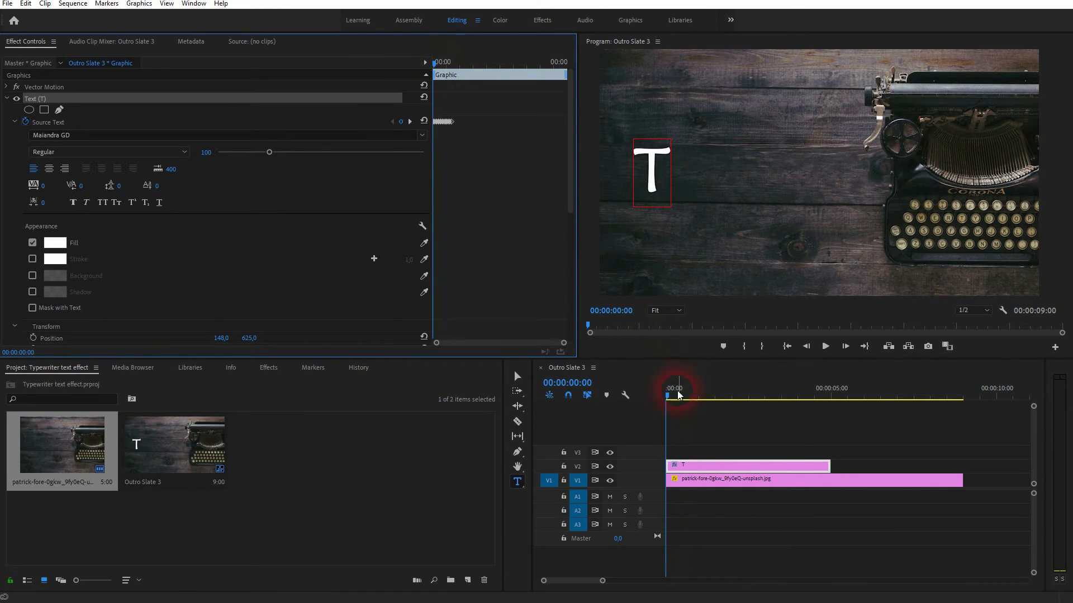
key("space")
key("space")
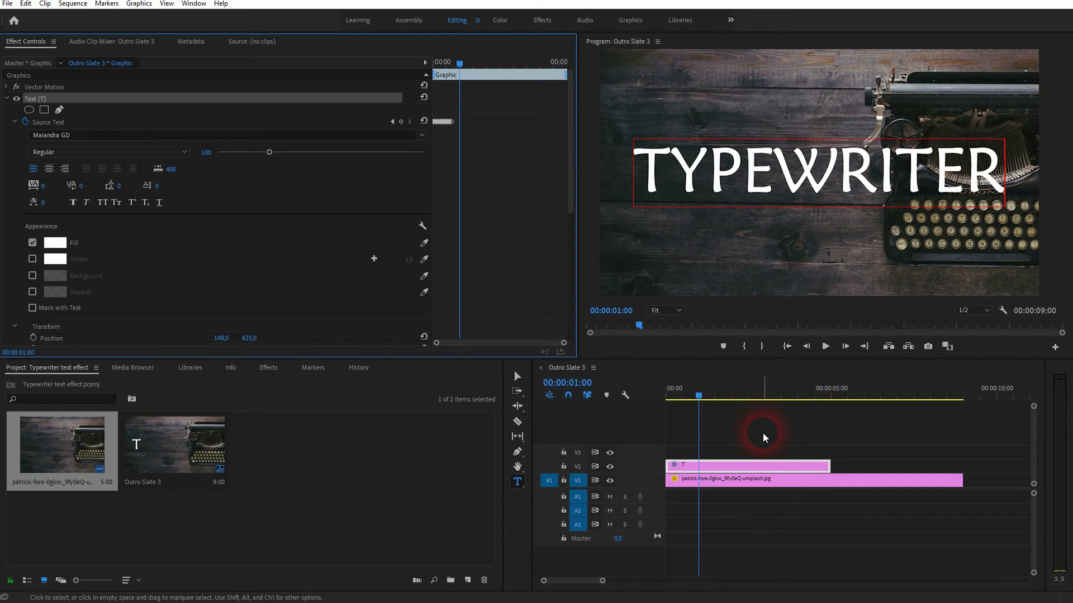
Step: Select all the Source Text keyframes and shift them slightly later in the title clip
left_click_drag(696, 397, 633, 413)
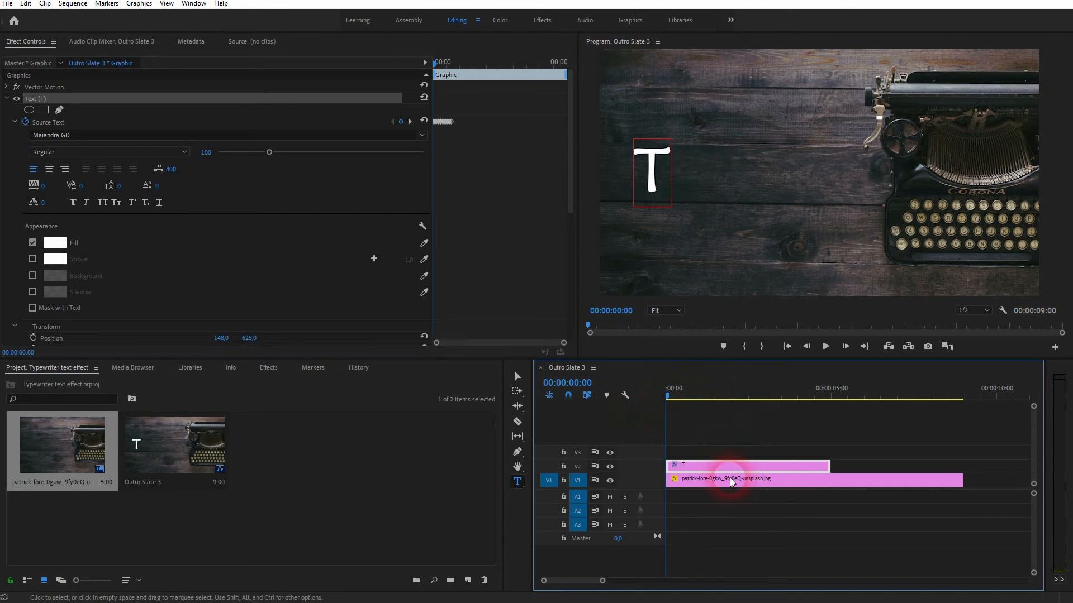
left_click_drag(465, 119, 440, 123)
left_click(709, 441)
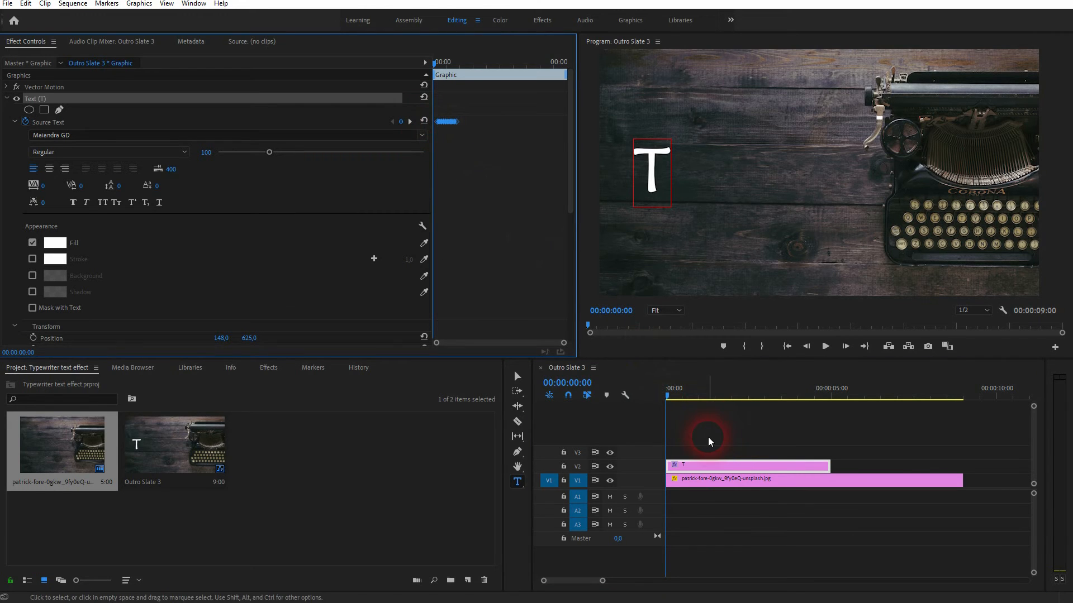
Step: Replay the retimed typing animation from the start and reselect the title clip on V2
left_click(670, 397)
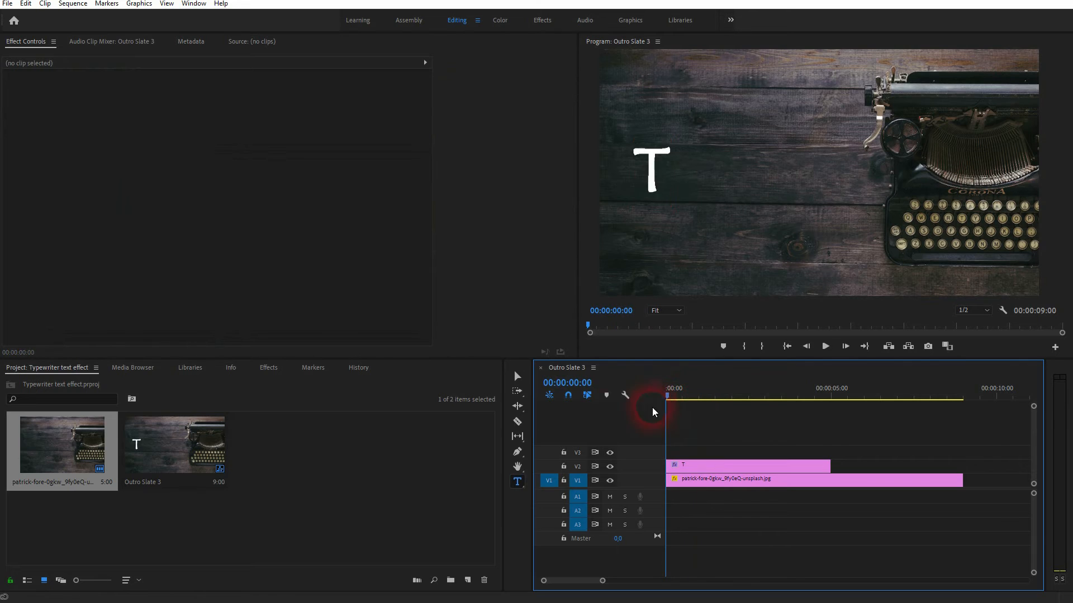
key("space")
key("space")
left_click_drag(699, 396, 664, 403)
key("space")
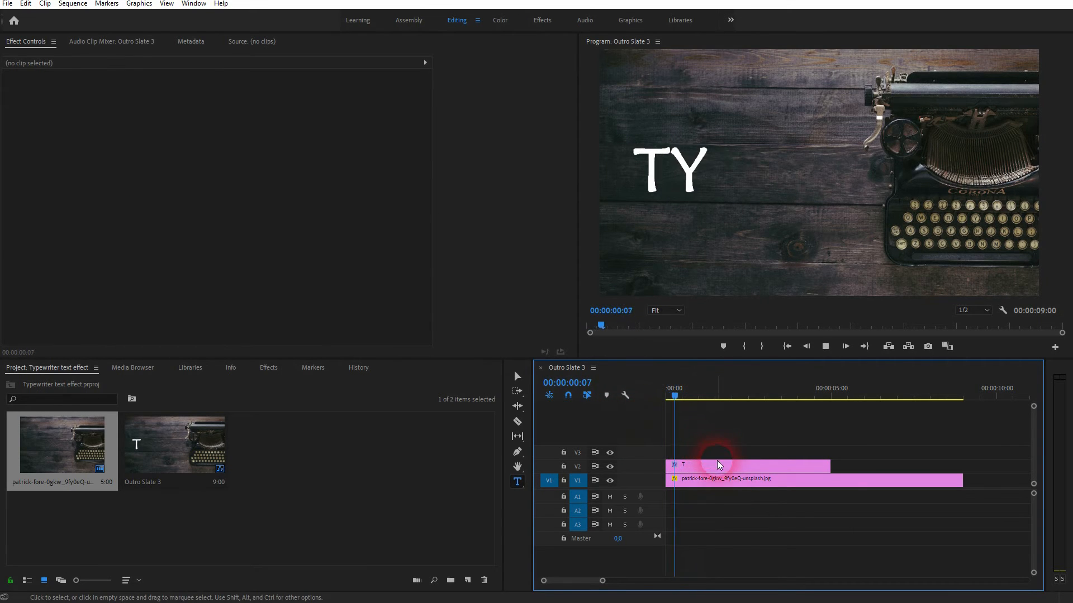
key("space")
left_click(764, 466)
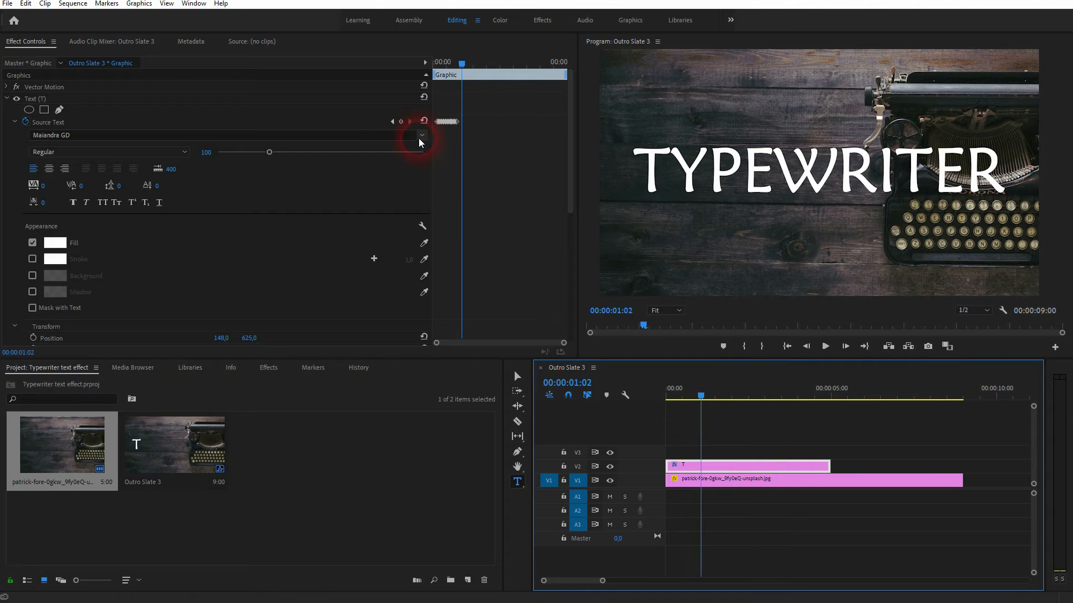
Step: Delete the letter T from the title's Source Text at the first frame, leaving the text blank at 00:00:00:00
left_click(451, 62)
left_click_drag(451, 62, 435, 62)
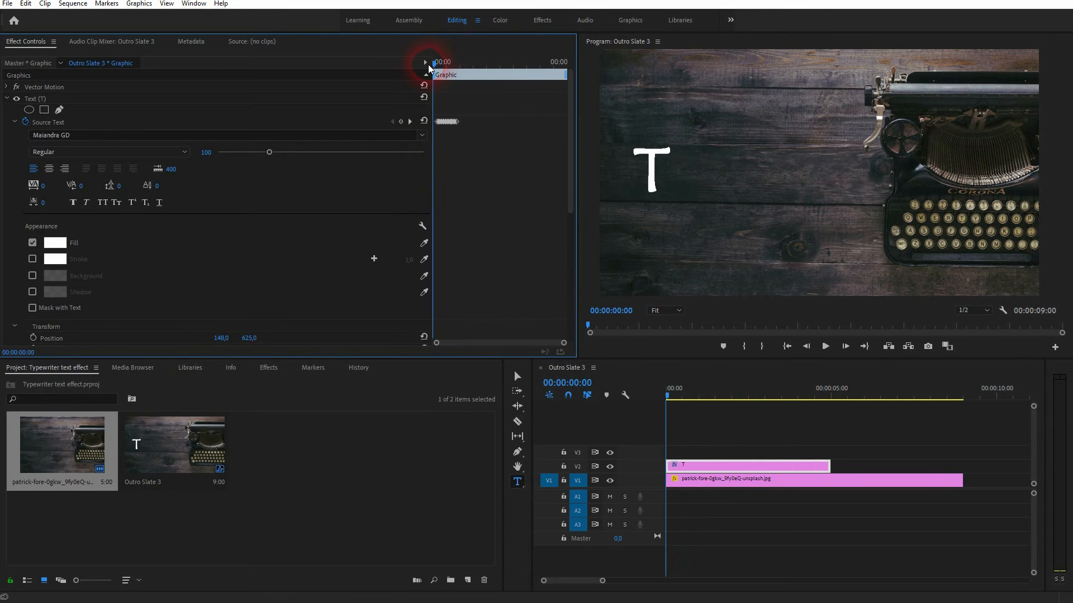
left_click(470, 149)
left_click(653, 169)
key("BackSpace")
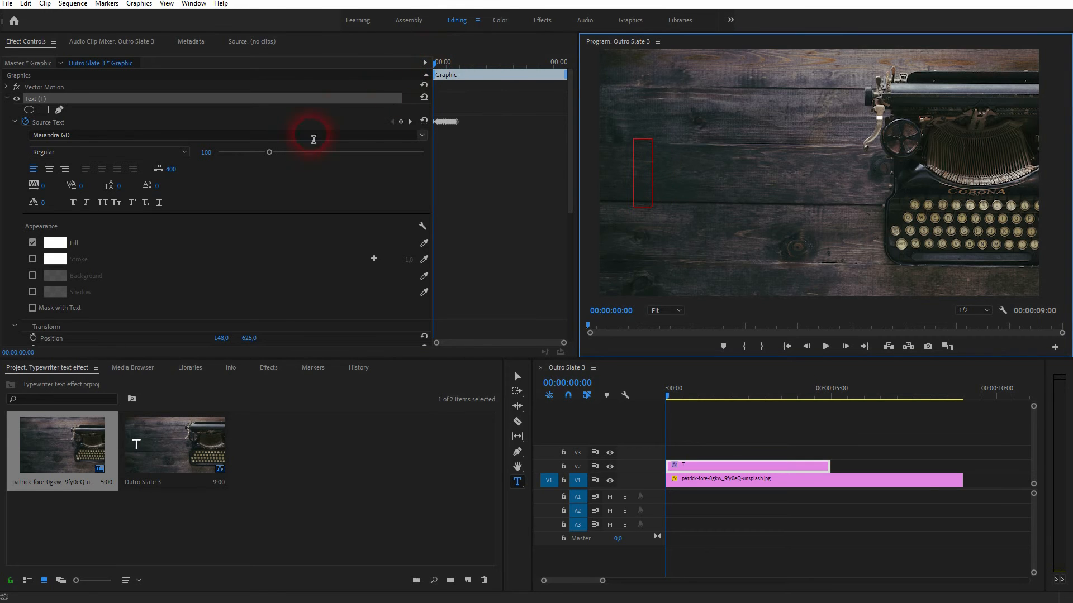
Step: Split the title clip on V2 at 00:00:01:03, just after the typed word completes, and delete the remaining part
left_click(669, 397)
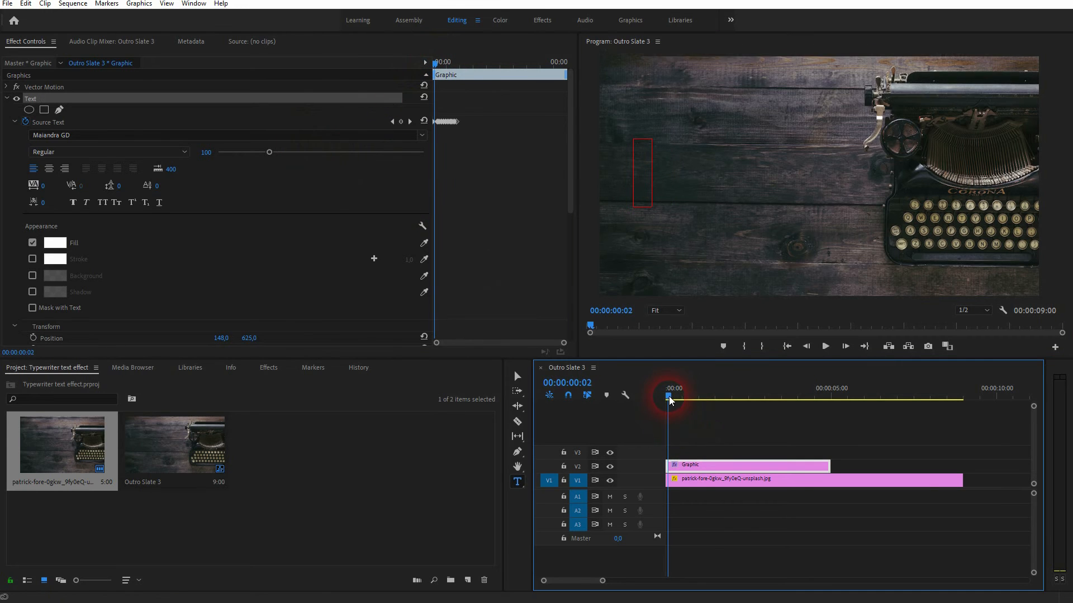
left_click_drag(669, 399, 702, 405)
key("c")
left_click(699, 466)
key("v")
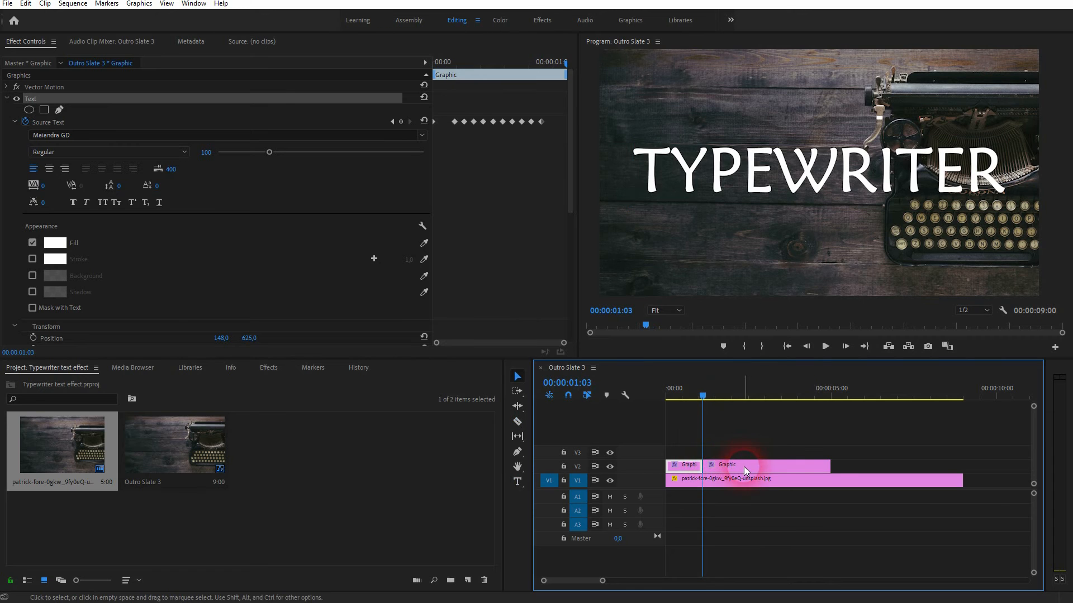
left_click(743, 467)
key("Delete")
Step: Try extending the title clip's out point to the end of the background image, and play the animation from the start
left_click_drag(703, 470, 962, 474)
left_click(738, 466)
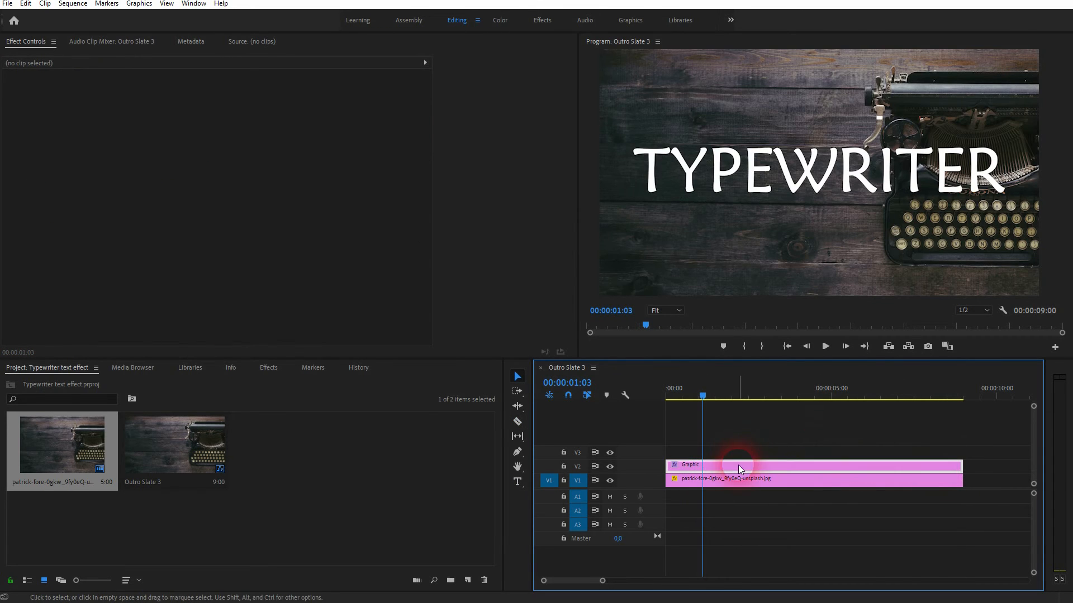
left_click_drag(734, 382, 653, 397)
key("space")
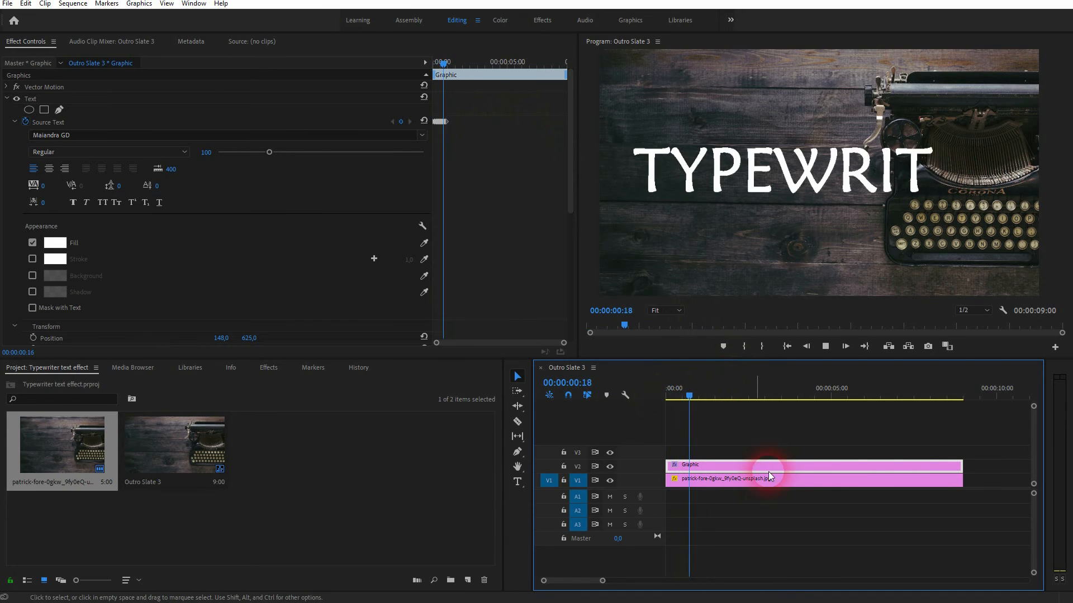
key("space")
Step: Trim the title clip back to about 00:00:02:07, and undo both changes to its length
left_click_drag(967, 473, 740, 473)
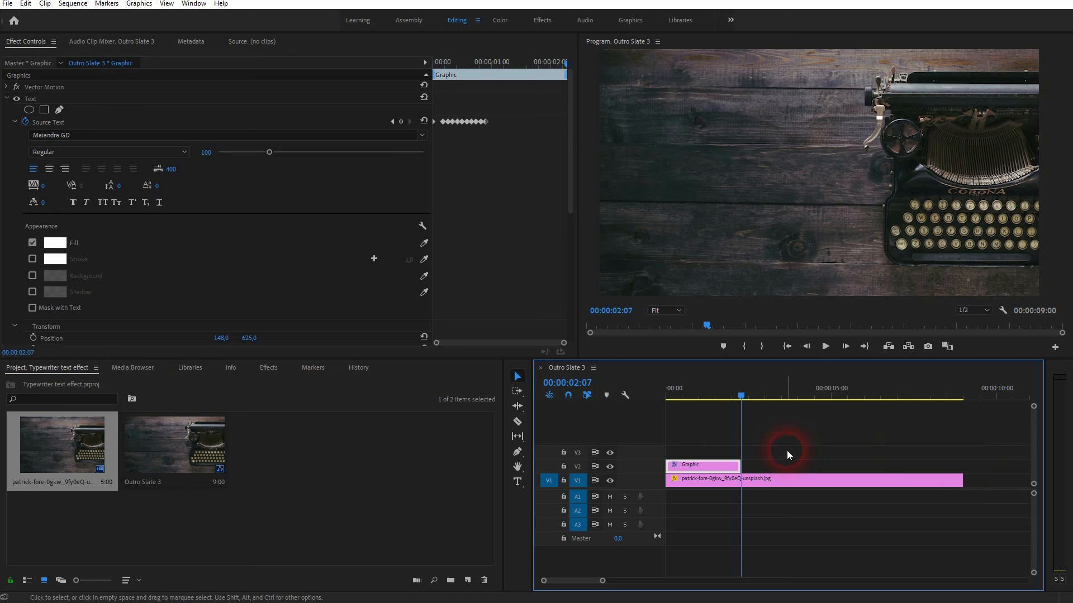
key("ctrl+z")
key("ctrl+z")
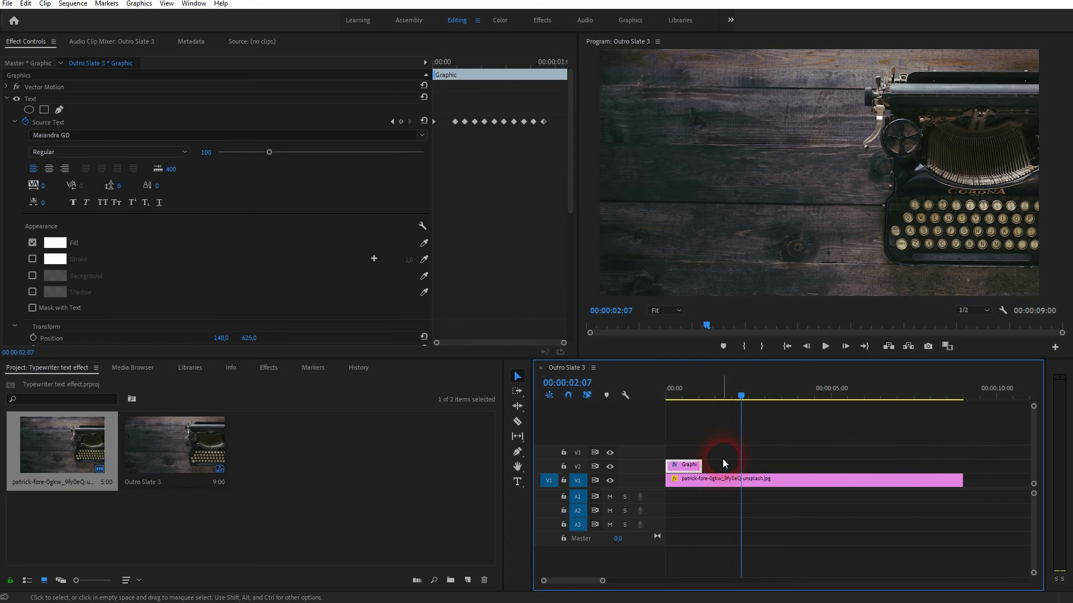
Step: Stretch the title clip on V2 with the Rate Stretch Tool so it ends with the background image at 00:00:09:00
left_click_drag(742, 393, 700, 407)
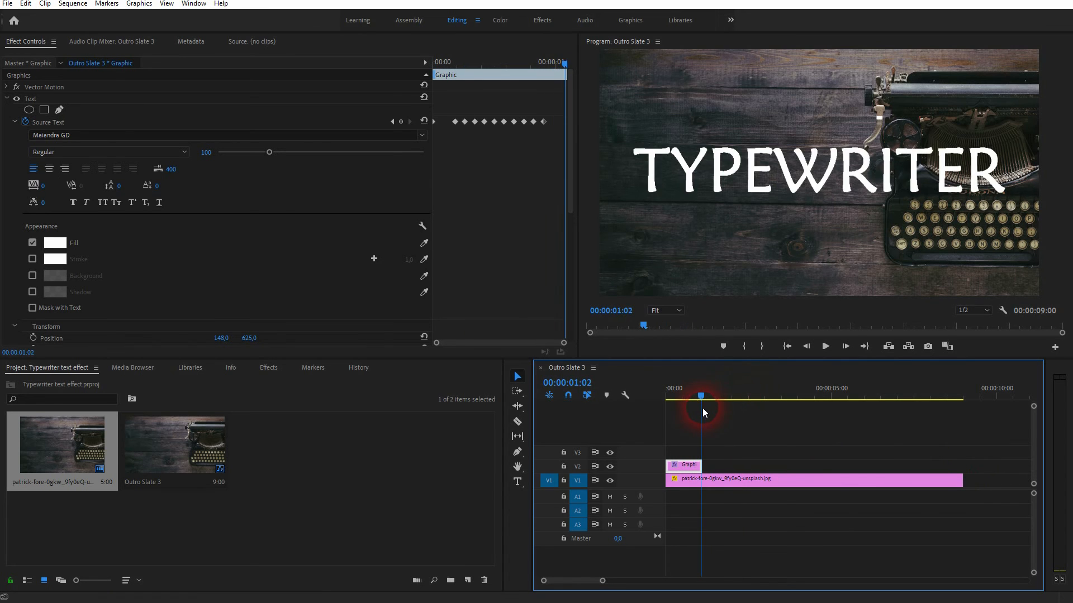
left_click(540, 121)
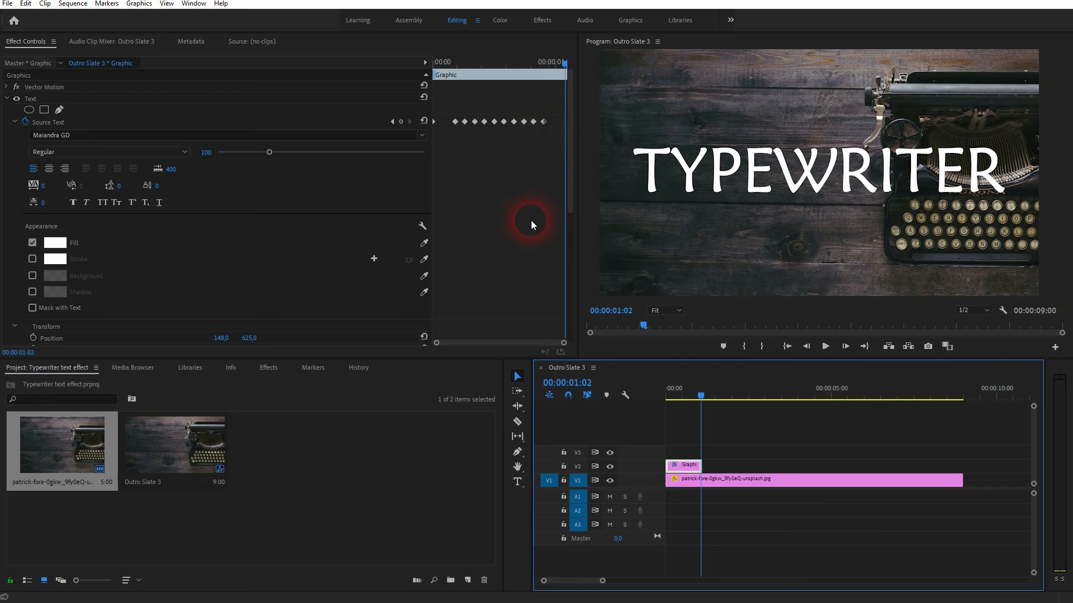
left_click(522, 405)
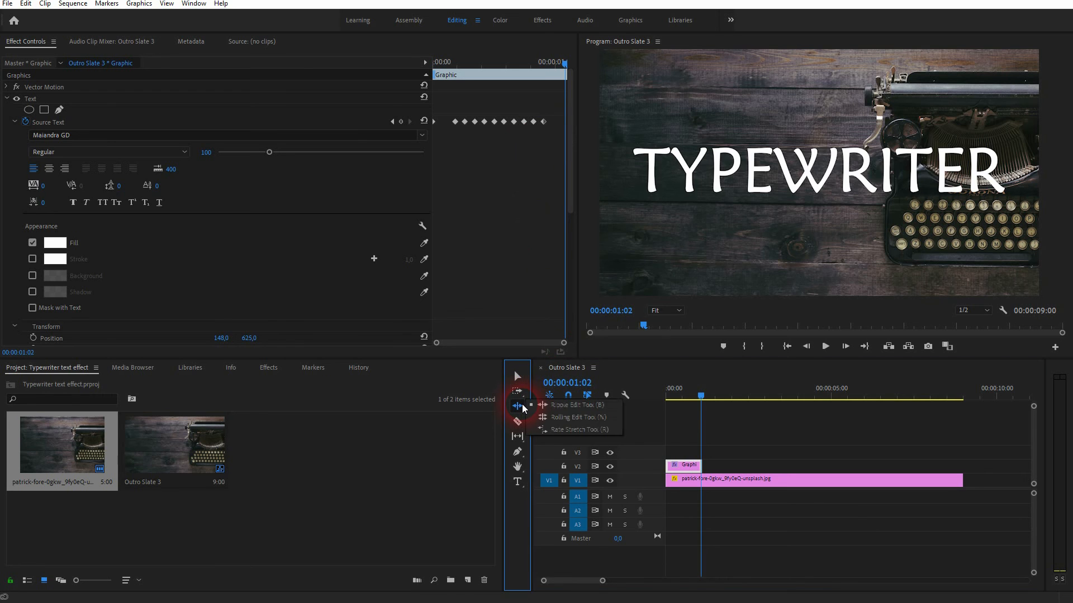
left_click(578, 429)
left_click_drag(701, 465, 962, 468)
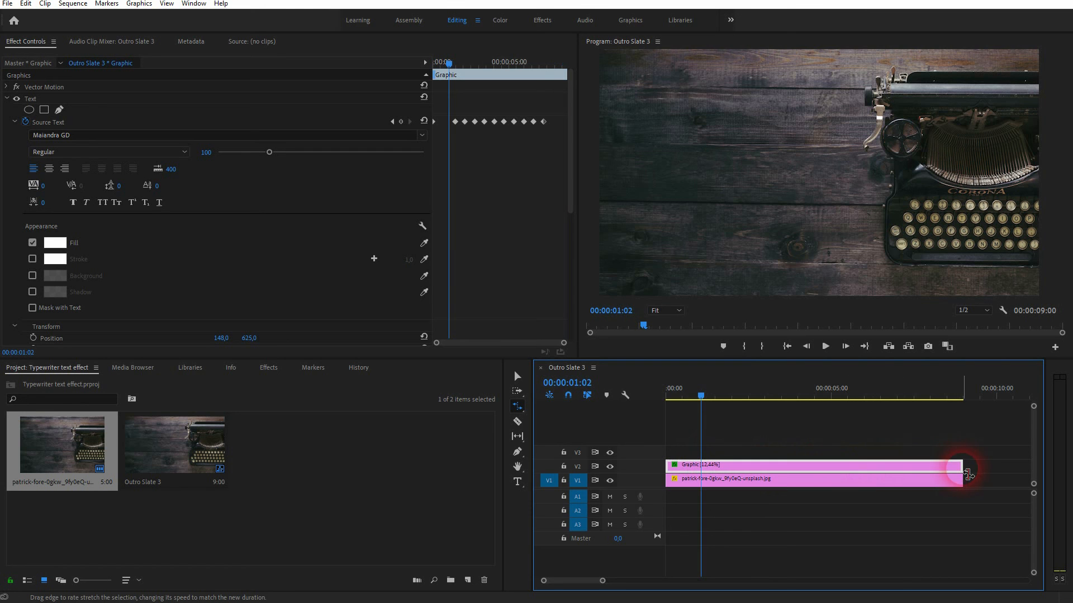
Step: Play the rate-stretched title clip to check the slower typing animation
left_click(700, 394)
key("space")
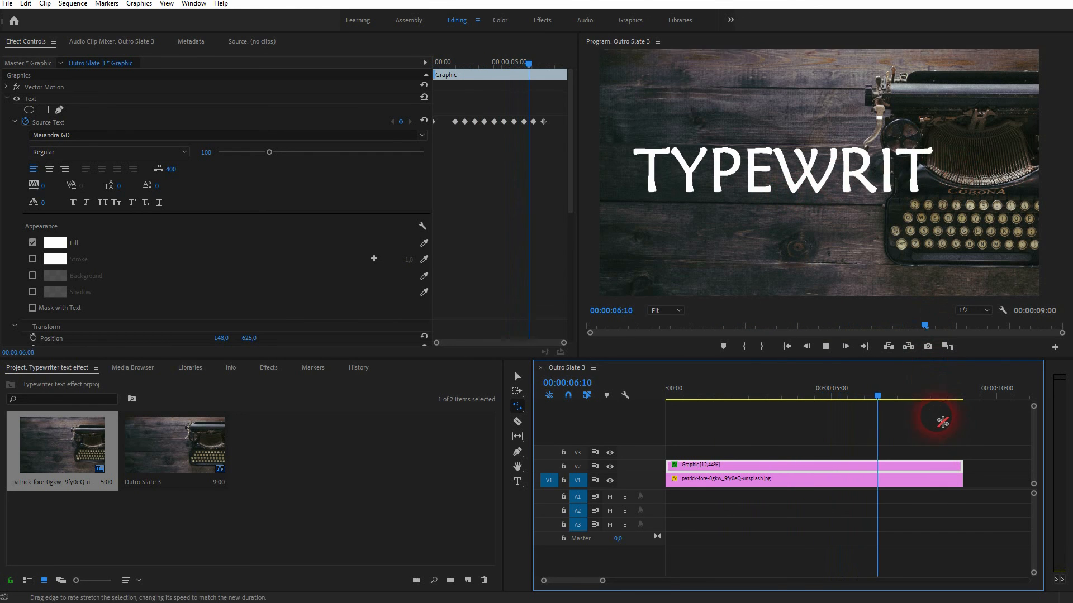
key("space")
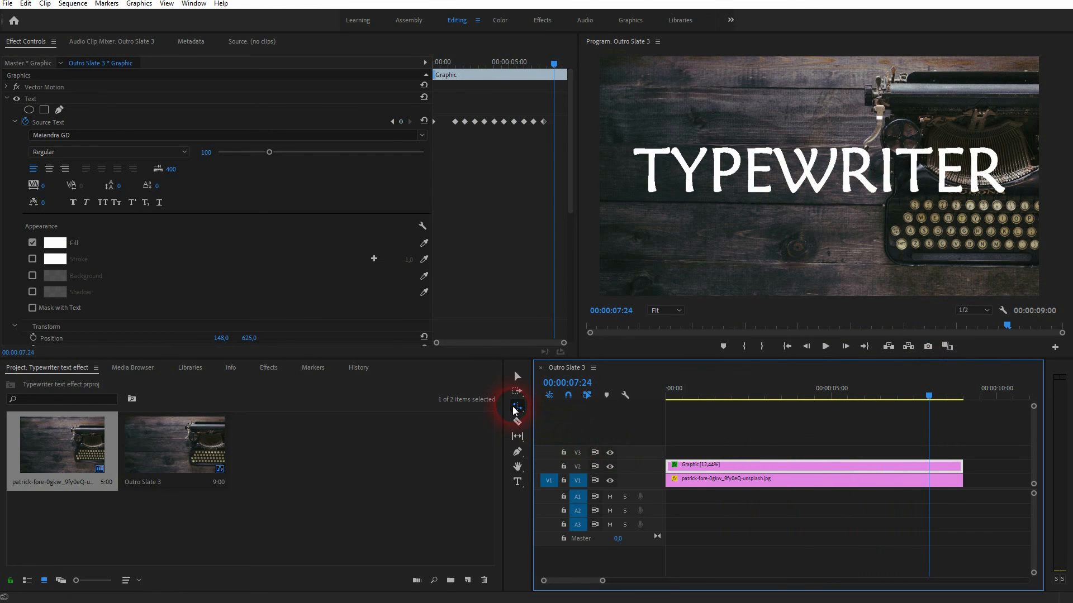